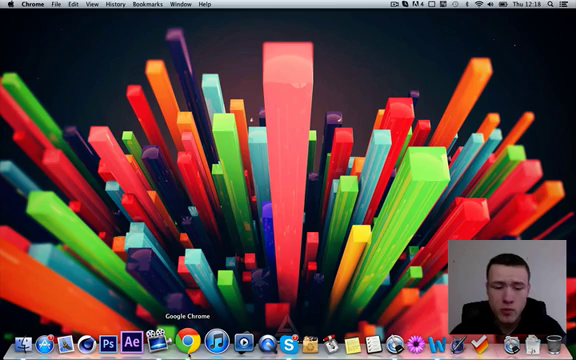
Step: Restore the minimised Chrome window showing the Turn Off the Lights store listing
left_click(187, 341)
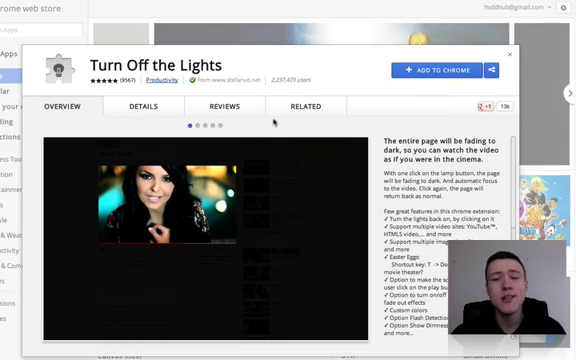
Step: Add the Turn Off the Lights extension to Chrome and confirm the installation
left_click(445, 73)
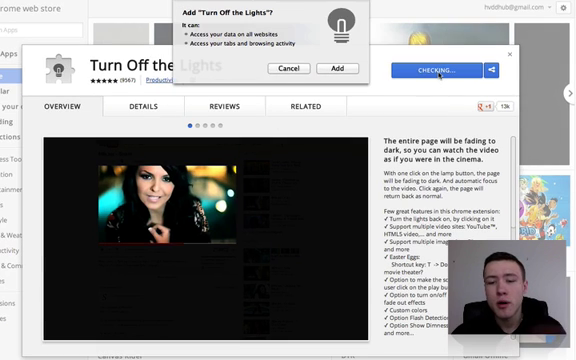
left_click(338, 68)
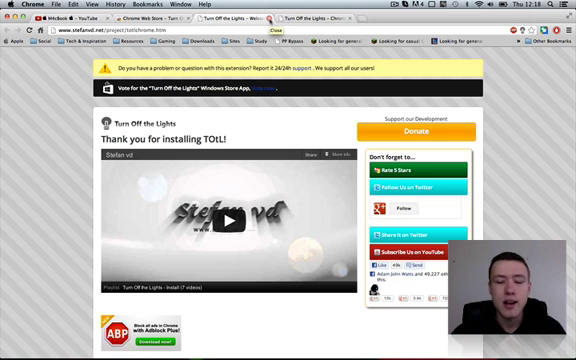
Step: Close the extension's welcome tab and switch to the M4cBook YouTube video tab
left_click(268, 18)
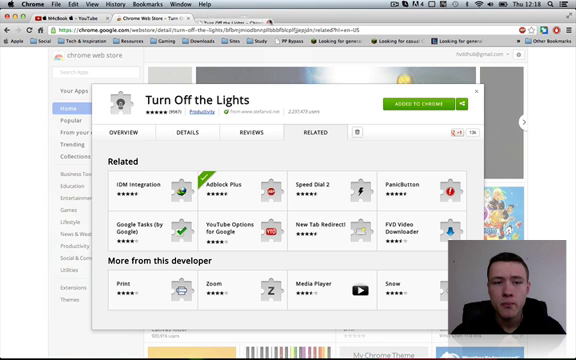
left_click(70, 18)
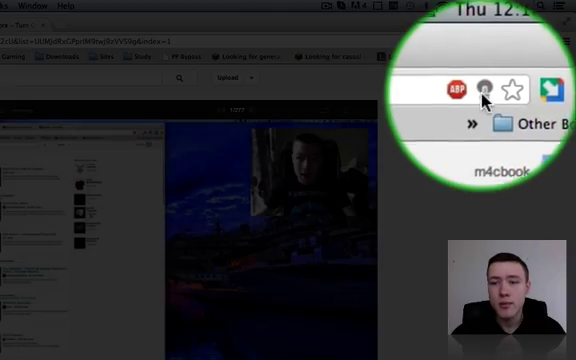
Step: Dim the YouTube page around the video with the Turn Off the Lights lamp icon
left_click(484, 97)
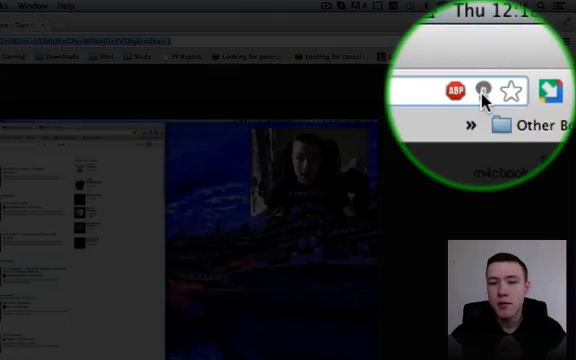